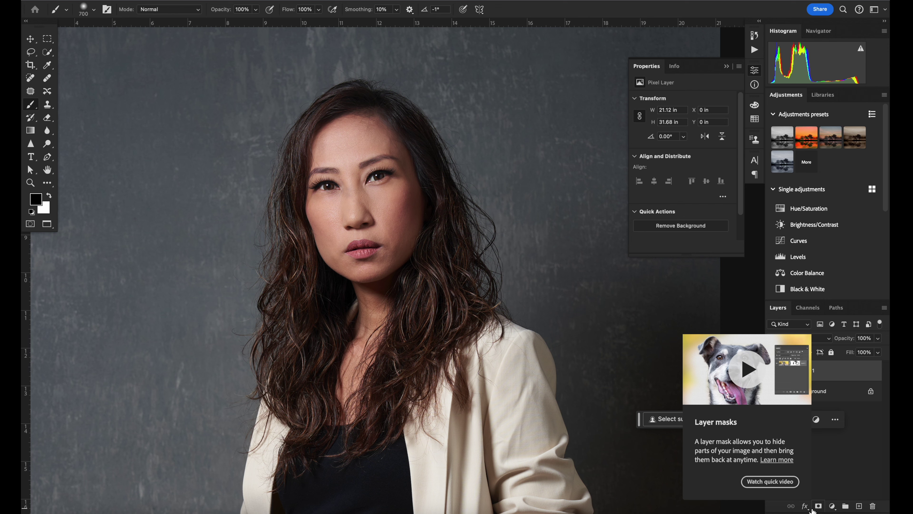
# Add a black layer mask to Layer 1 so its retouching effect is hidden
pyautogui.keyDown('alt'); pyautogui.click(816, 506); pyautogui.keyUp('alt')
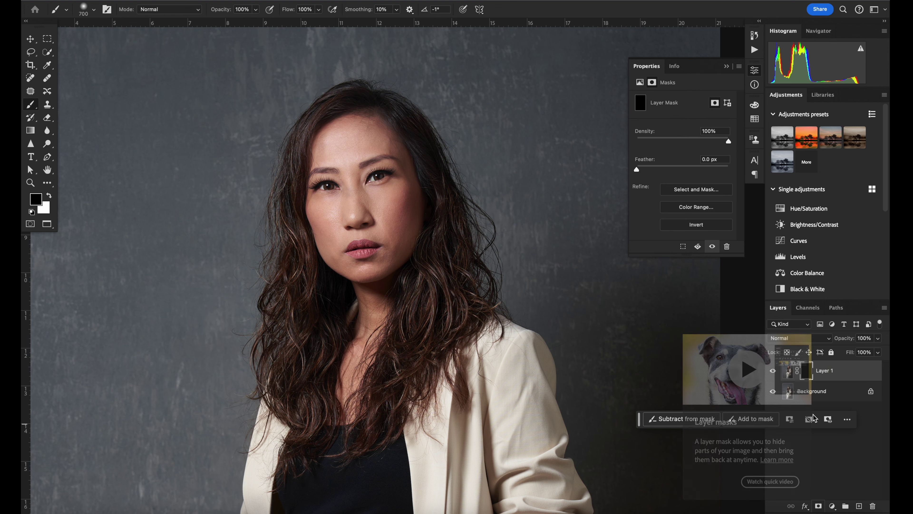
pyautogui.press('super+plus')
pyautogui.press('super+plus')
pyautogui.press('super+plus')
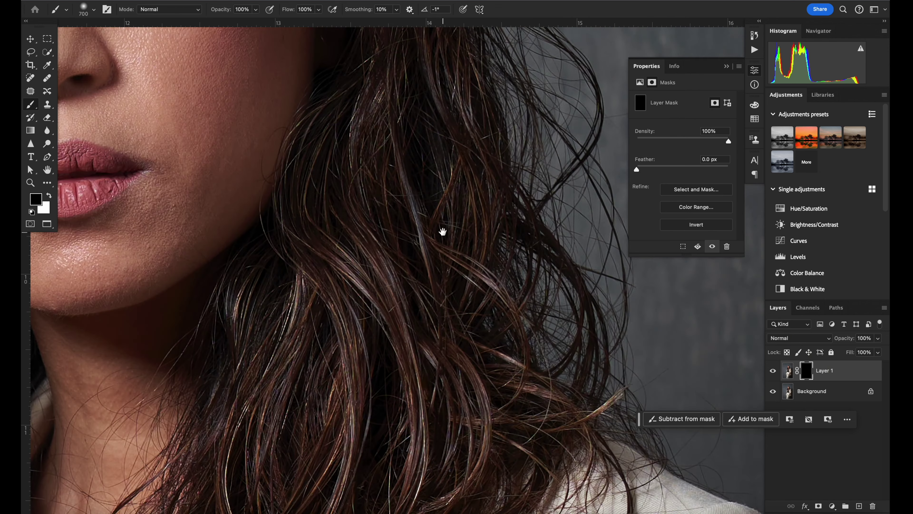
pyautogui.moveTo(301, 164); pyautogui.dragTo(588, 376)
pyautogui.scroll(-4, 539, 394)
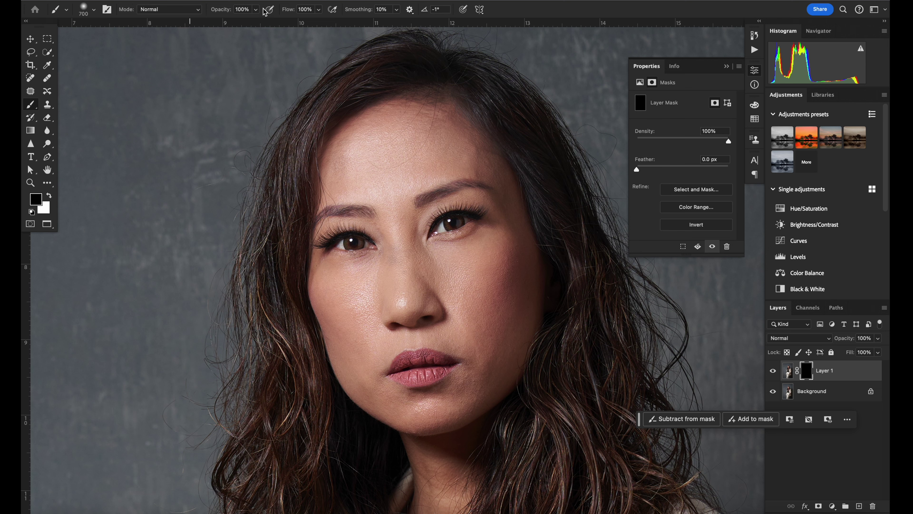
# Set the brush to 23% opacity and reduce its size to 200
pyautogui.click(255, 9)
pyautogui.moveTo(245, 22); pyautogui.dragTo(220, 22)
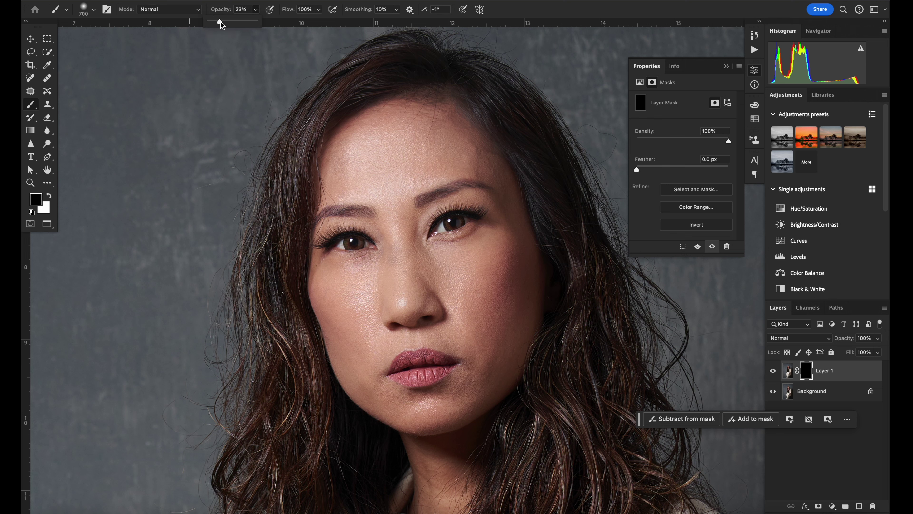
pyautogui.press('[')
pyautogui.press('[')
pyautogui.press('[')
pyautogui.press('[')
pyautogui.press('[')
pyautogui.press('[')
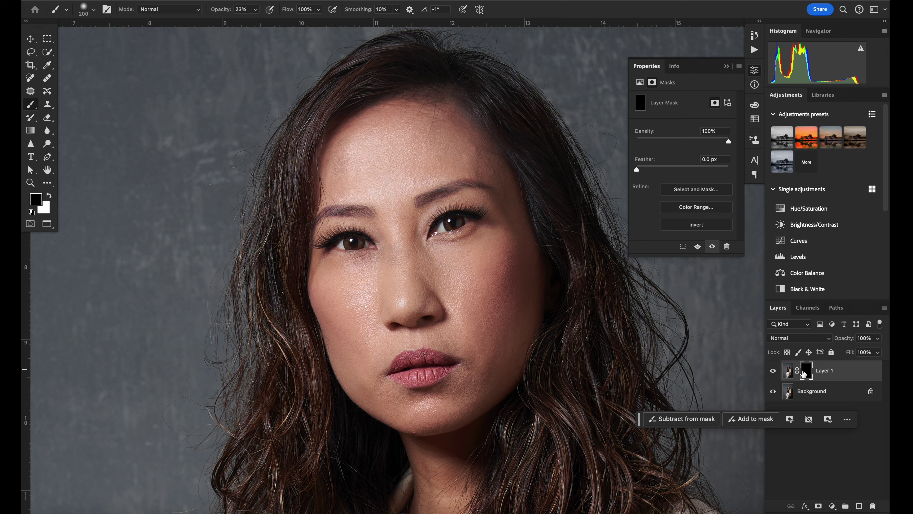
# Select the mask of Layer 1 and invert it to white
pyautogui.press('x')
pyautogui.click(842, 372)
pyautogui.click(803, 366)
pyautogui.press('x')
pyautogui.press('super+i')
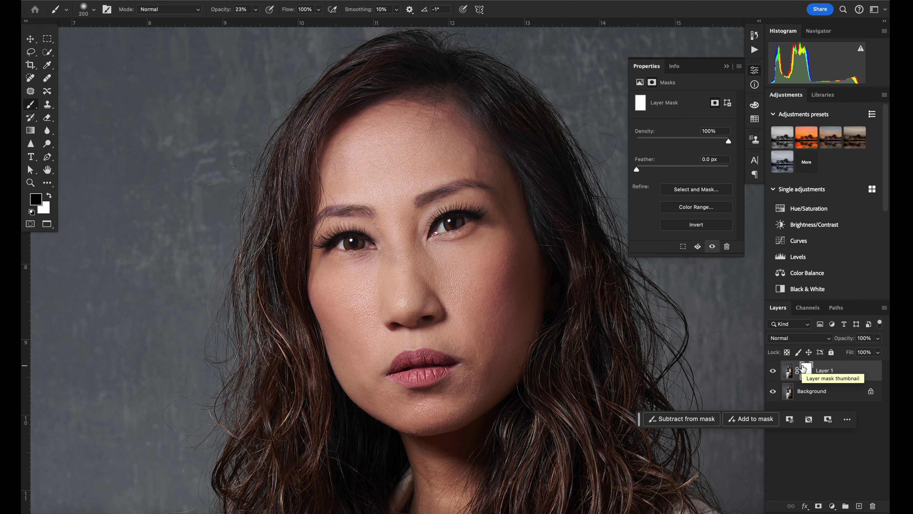
# Compare the facial skin up close with Layer 1 hidden and shown
pyautogui.hotkey('ctrl', '+')
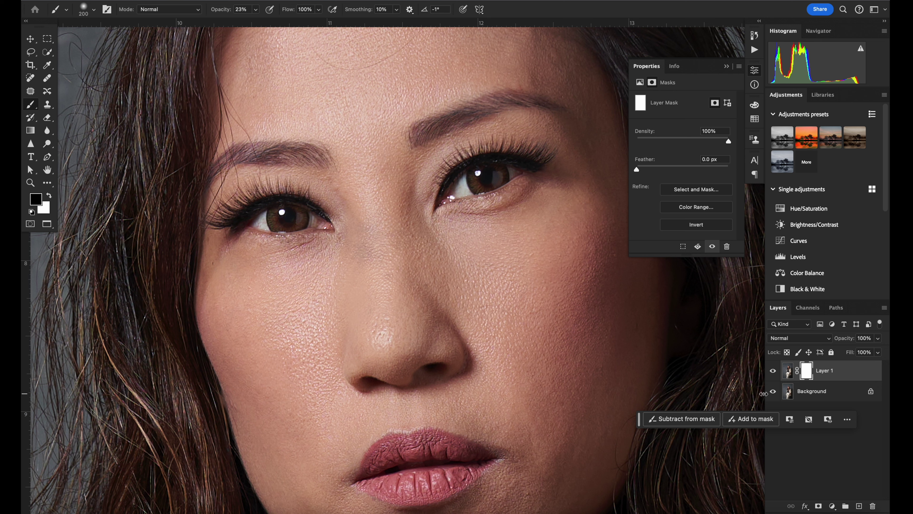
pyautogui.click(774, 370)
pyautogui.click(773, 371)
pyautogui.click(773, 371)
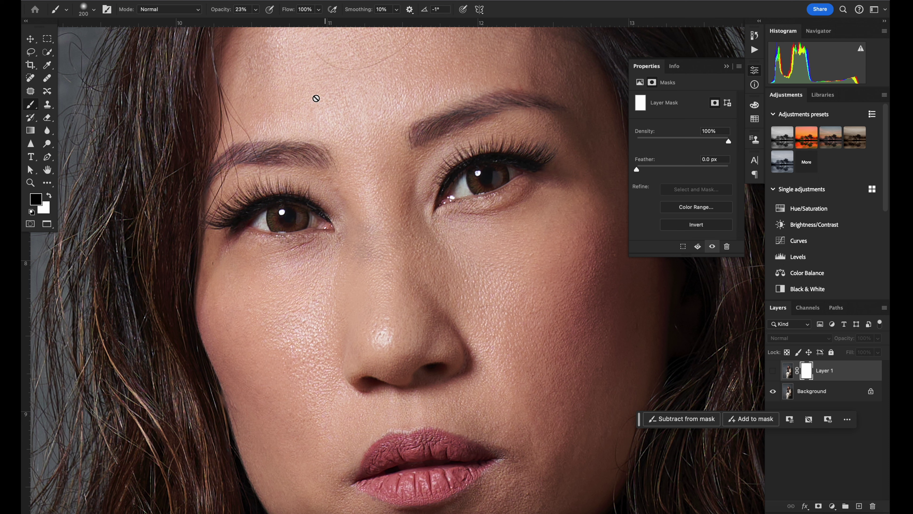
pyautogui.click(773, 370)
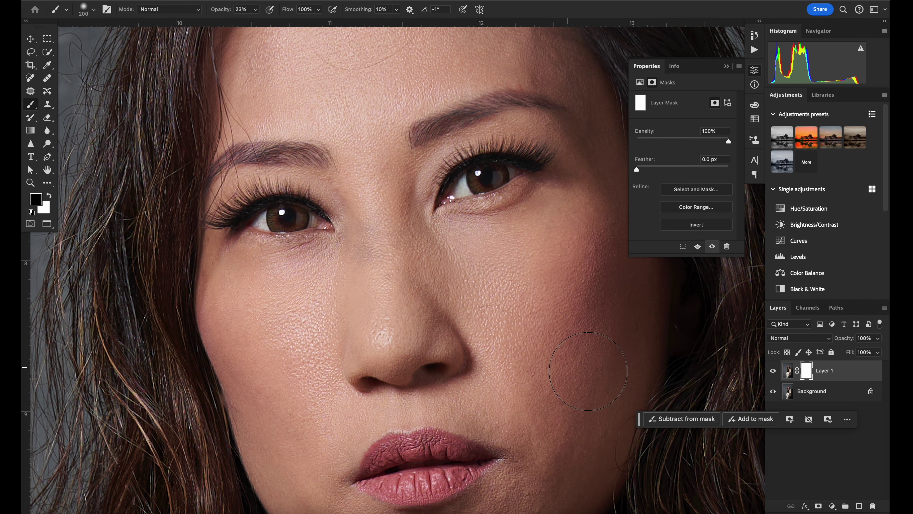
# Invert the Layer 1 mask back to black and make white the foreground colour
pyautogui.press('super+minus')
pyautogui.press('super+minus')
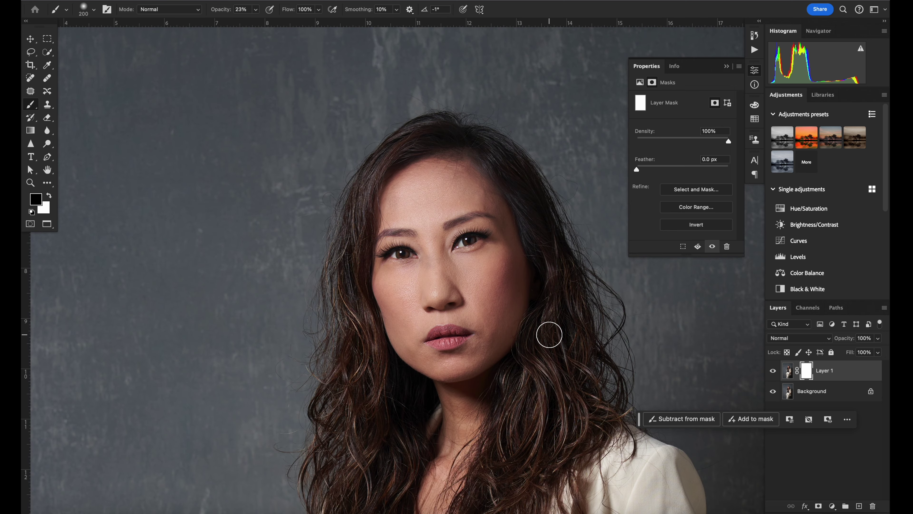
pyautogui.hscroll(5, 548, 332)
pyautogui.scroll(2, 548, 333)
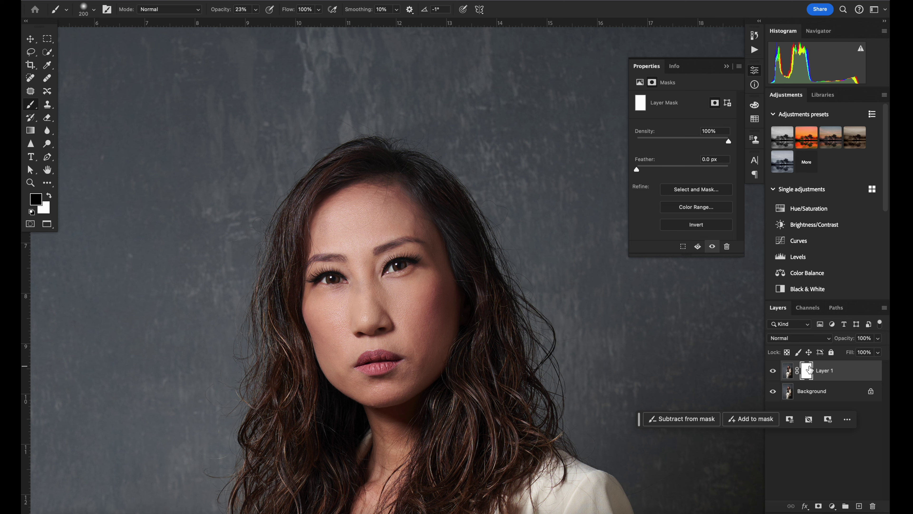
pyautogui.press('x')
pyautogui.hotkey('ctrl', 'i')
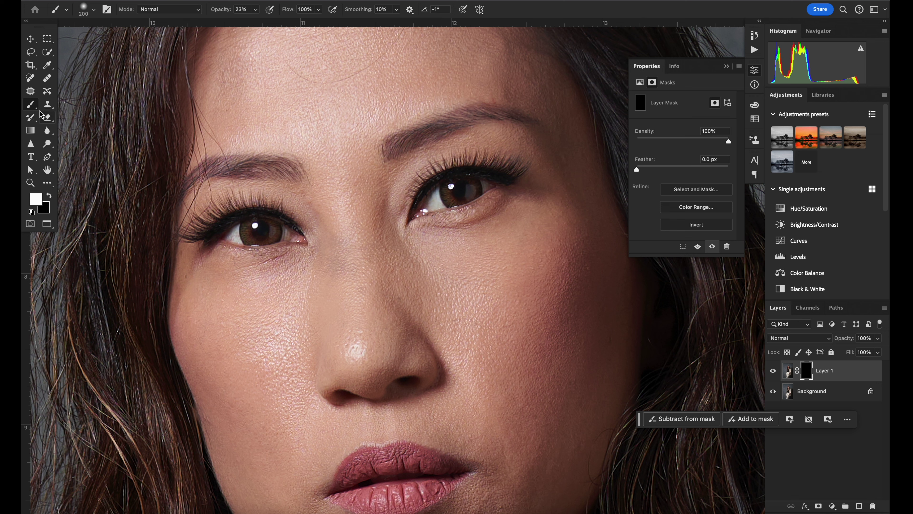
# Set the brush opacity to 27% and work on the Layer 1 mask over the face with white
pyautogui.click(255, 10)
pyautogui.moveTo(260, 23); pyautogui.dragTo(258, 22)
pyautogui.moveTo(369, 106); pyautogui.dragTo(353, 184)
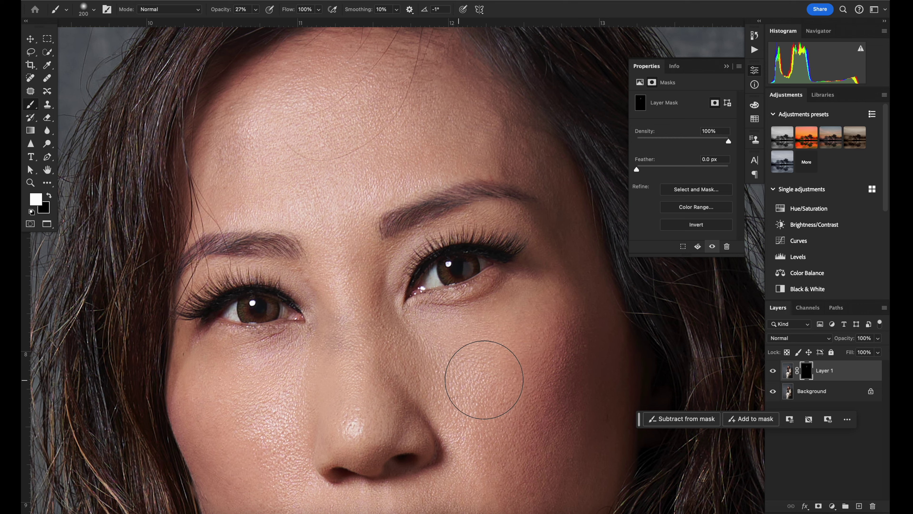
pyautogui.moveTo(461, 366); pyautogui.dragTo(432, 261)
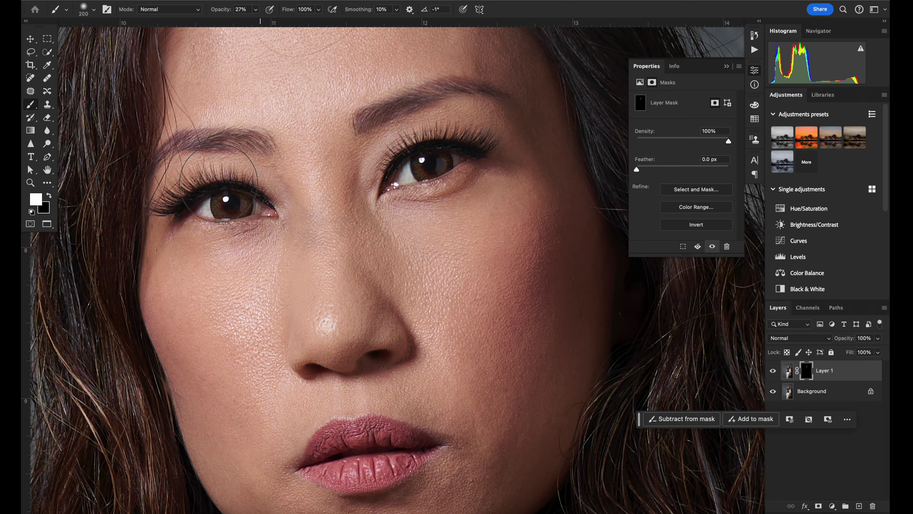
# Raise the brush opacity to 45% and paint white on the mask over the shiny skin of the cheeks and nose
pyautogui.click(256, 10)
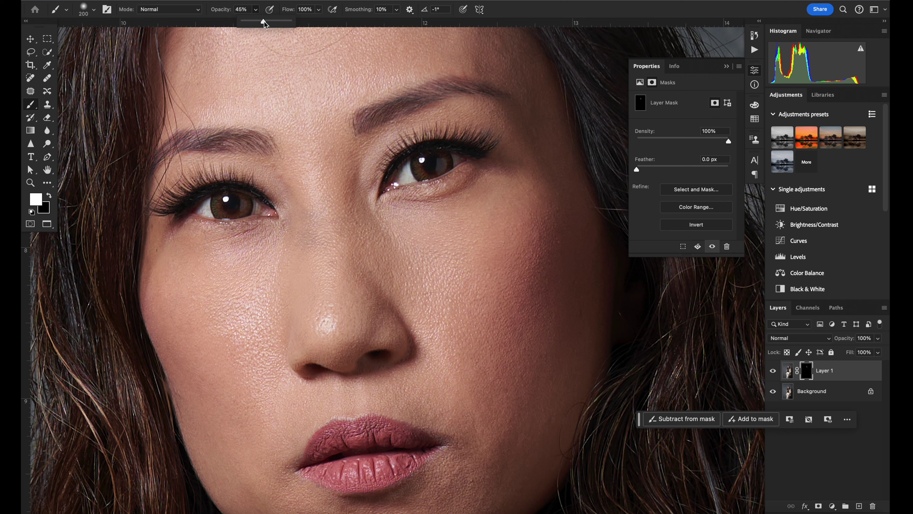
pyautogui.moveTo(270, 305)
pyautogui.mouseDown()
pyautogui.moveTo(250, 312)
pyautogui.moveTo(250, 380)
pyautogui.mouseUp()
pyautogui.moveTo(408, 317)
pyautogui.mouseDown()
pyautogui.moveTo(447, 355)
pyautogui.moveTo(323, 326)
pyautogui.moveTo(332, 315)
pyautogui.moveTo(326, 269)
pyautogui.moveTo(329, 400)
pyautogui.mouseUp()
pyautogui.press('space')
pyautogui.moveTo(302, 178)
pyautogui.mouseDown()
pyautogui.moveTo(330, 92)
pyautogui.moveTo(297, 112)
pyautogui.mouseUp()
# Compare the whole portrait with the masked Layer 1 hidden and shown
pyautogui.press('super+minus')
pyautogui.press('super+minus')
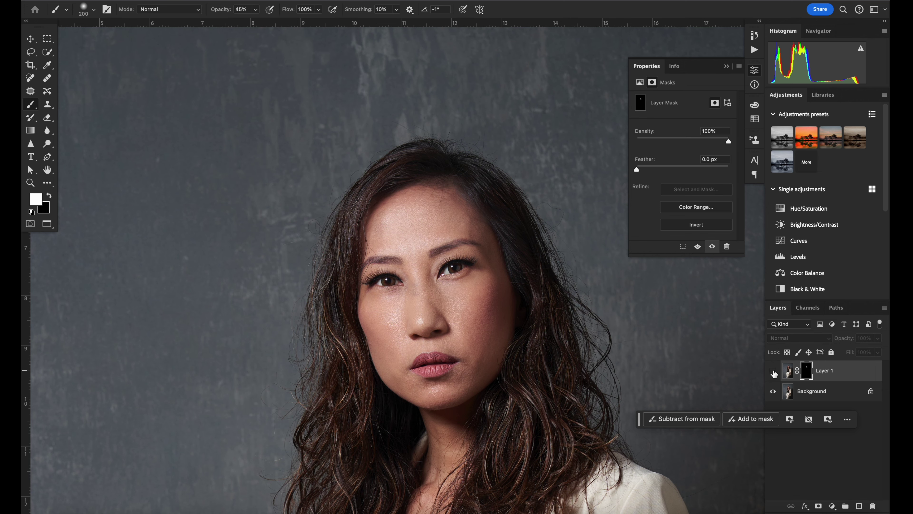
pyautogui.moveTo(441, 314); pyautogui.dragTo(430, 80)
# Set the brush to 100% opacity and size 100 for masking the highlight on the nose
pyautogui.press('super+plus')
pyautogui.press('super+plus')
pyautogui.press('super+plus')
pyautogui.scroll(15, 290, 200)
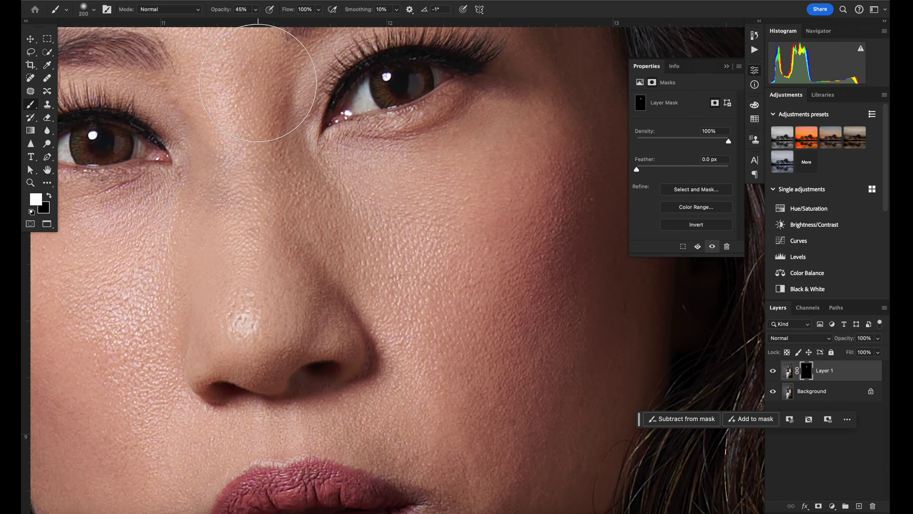
pyautogui.click(256, 8)
pyautogui.moveTo(257, 23); pyautogui.dragTo(281, 21)
pyautogui.press('[')
pyautogui.press('[')
pyautogui.press('[')
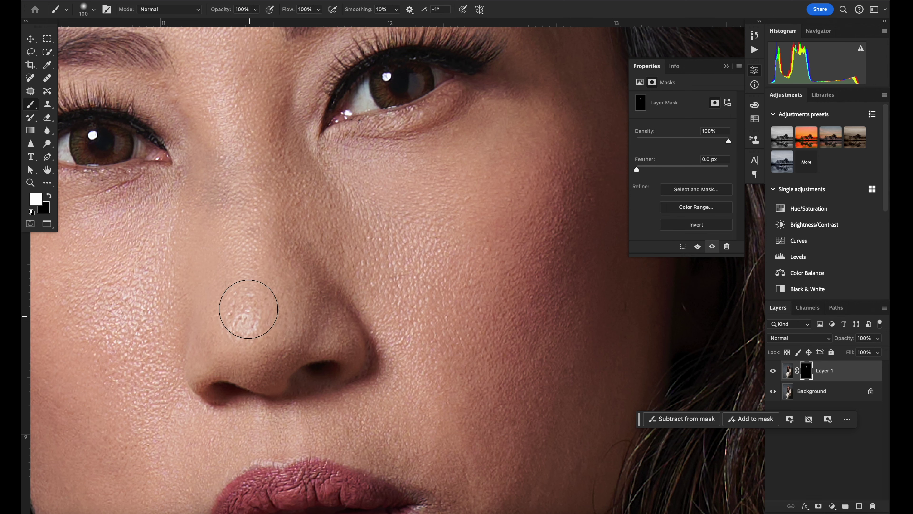
pyautogui.hotkey('ctrl', '-')
pyautogui.hotkey('ctrl', '-')
pyautogui.hotkey('ctrl', '-')
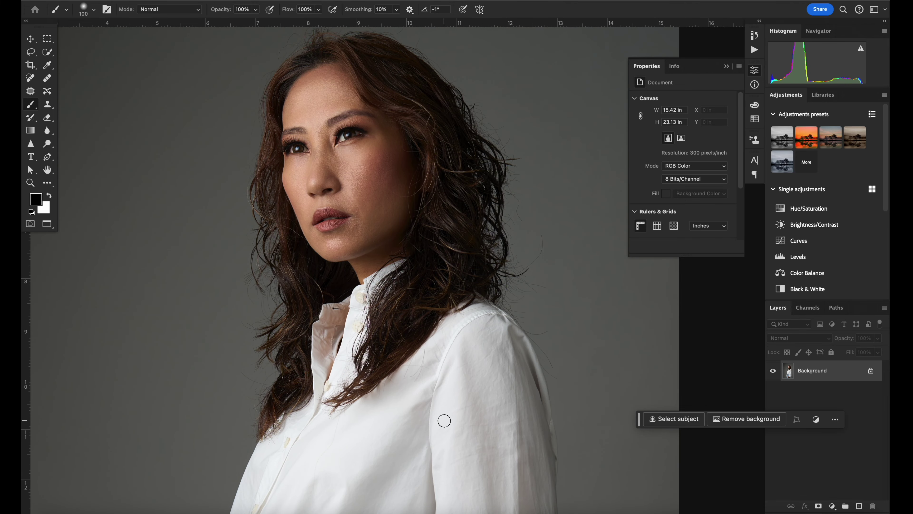
# Duplicate the Background layer of the white-shirt portrait
pyautogui.scroll(-12, 420, 409)
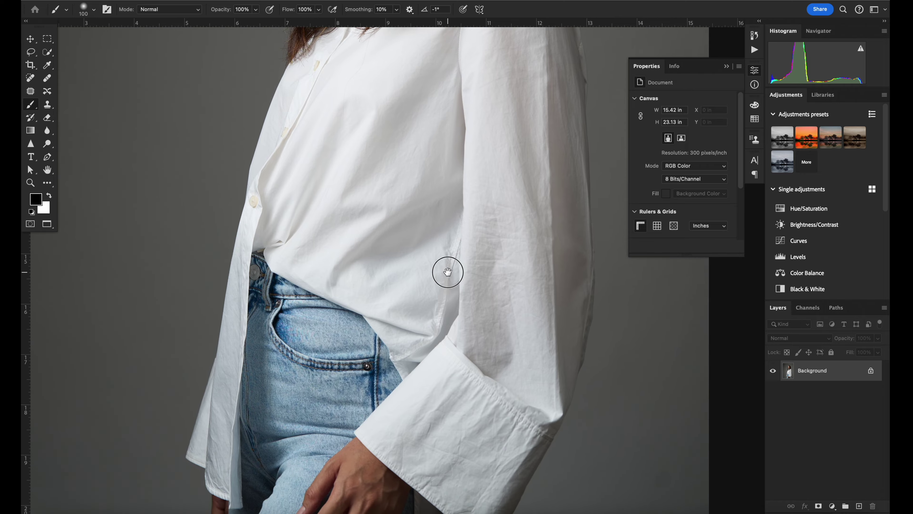
pyautogui.scroll(-1, 402, 219)
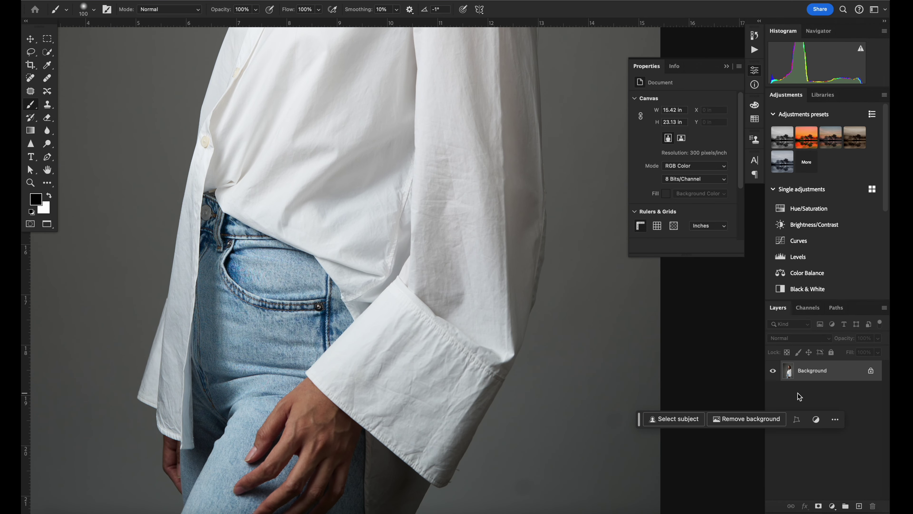
pyautogui.hotkey('ctrl', 'j')
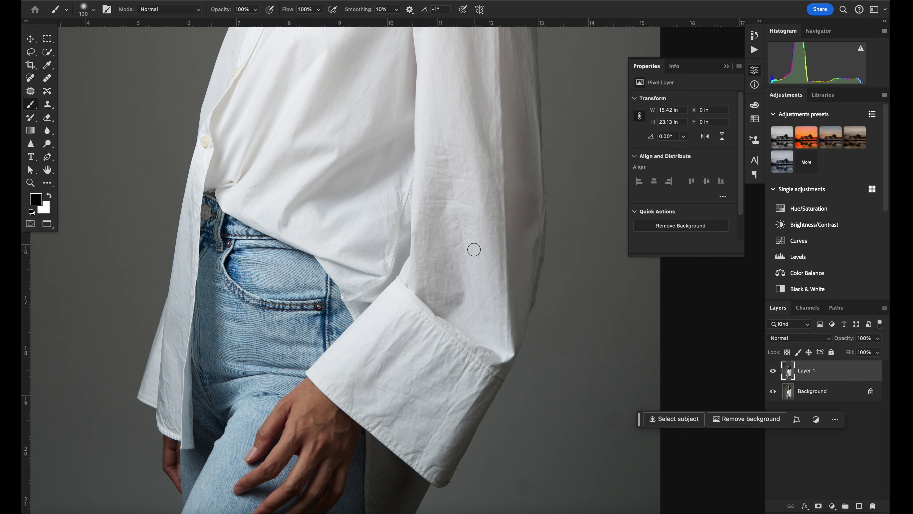
# Apply the Retouch4me Fabric filter to the duplicated layer
pyautogui.click(261, 0)
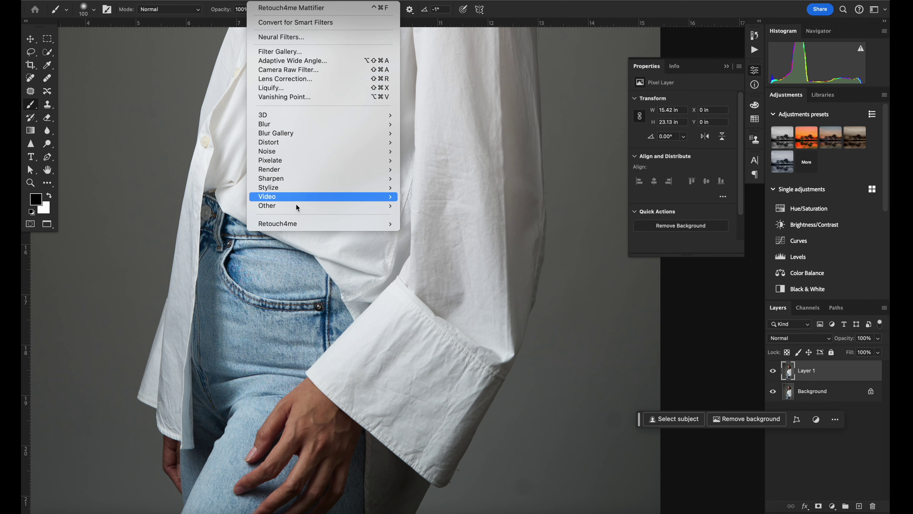
pyautogui.moveTo(308, 222)
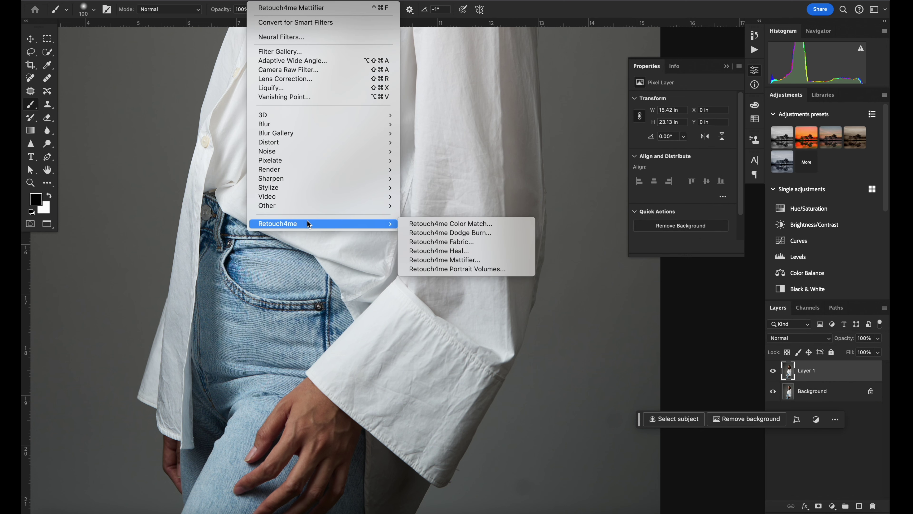
pyautogui.click(483, 243)
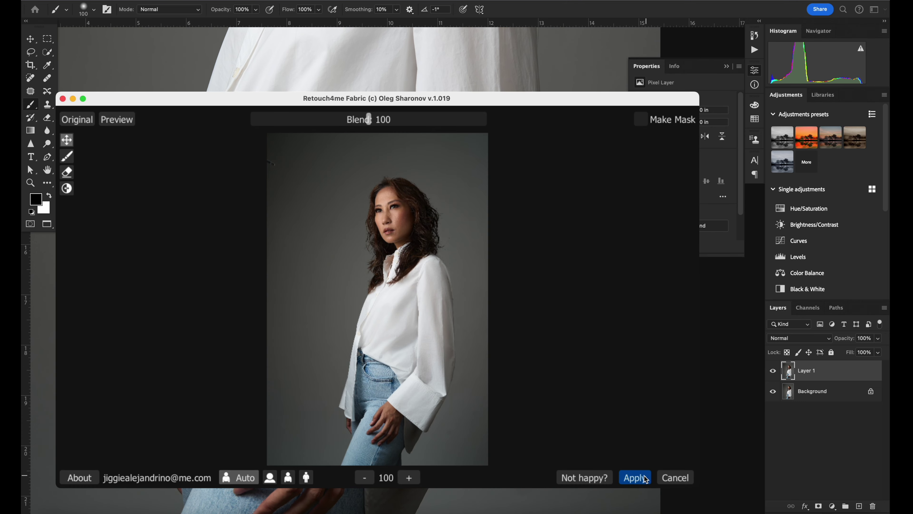
pyautogui.click(639, 478)
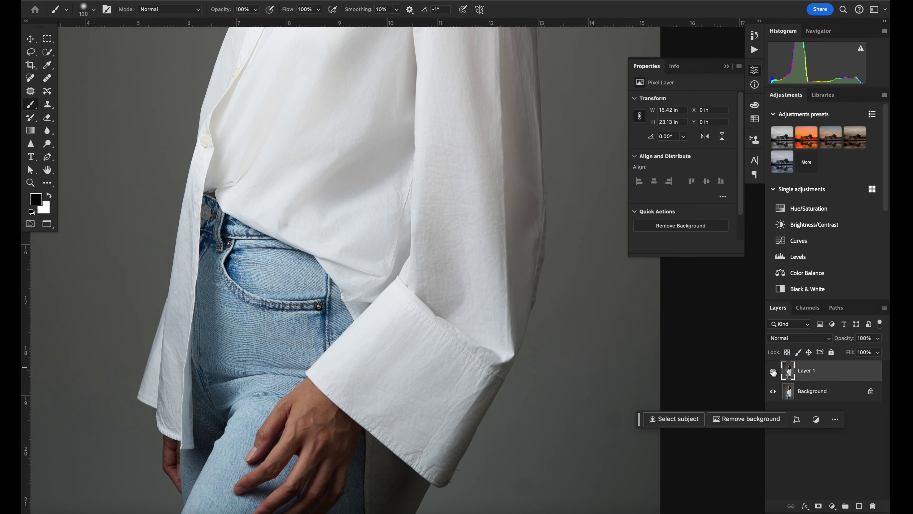
# Compare the shirt's wrinkles on the sleeve, cuff and front with Layer 1 hidden and shown
pyautogui.click(772, 371)
pyautogui.click(773, 372)
pyautogui.click(773, 372)
pyautogui.click(772, 373)
pyautogui.keyDown('alt'); pyautogui.click(440, 272); pyautogui.keyUp('alt')
pyautogui.moveTo(427, 144); pyautogui.dragTo(404, 265)
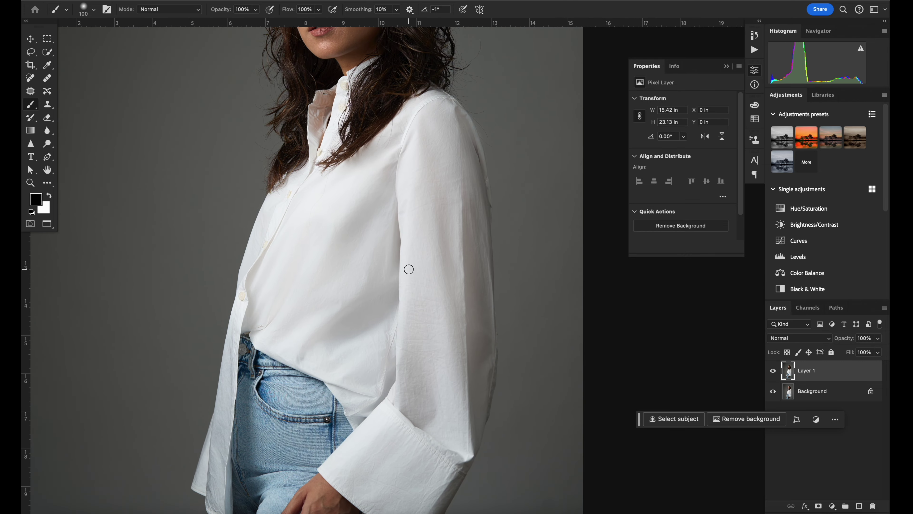
pyautogui.scroll(-2, 409, 269)
pyautogui.click(773, 372)
pyautogui.click(773, 372)
pyautogui.click(774, 372)
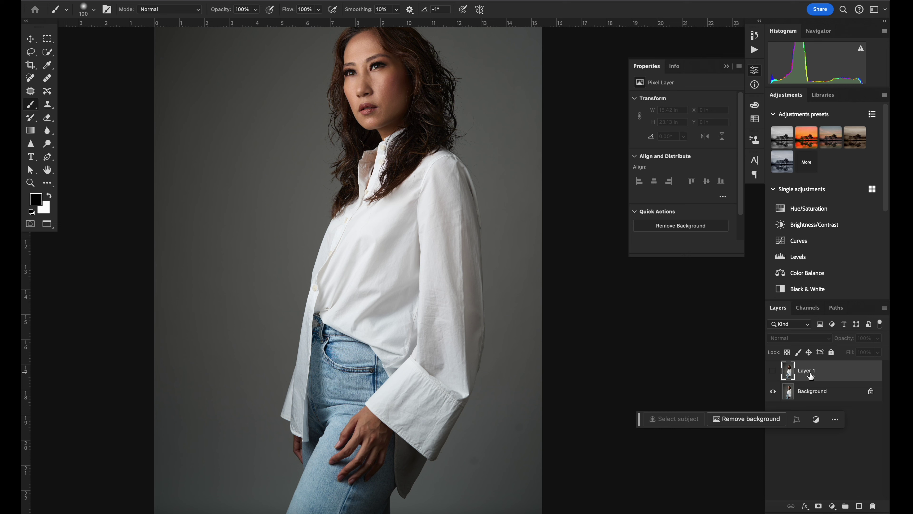
pyautogui.click(773, 371)
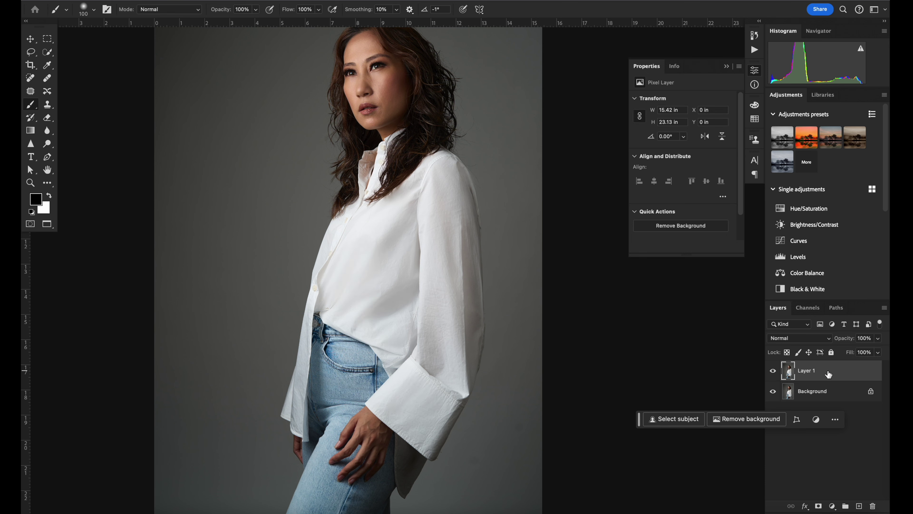
# Add a layer mask to Layer 1 and invert it to white, with black as the foreground colour
pyautogui.keyDown('alt'); pyautogui.click(820, 507); pyautogui.keyUp('alt')
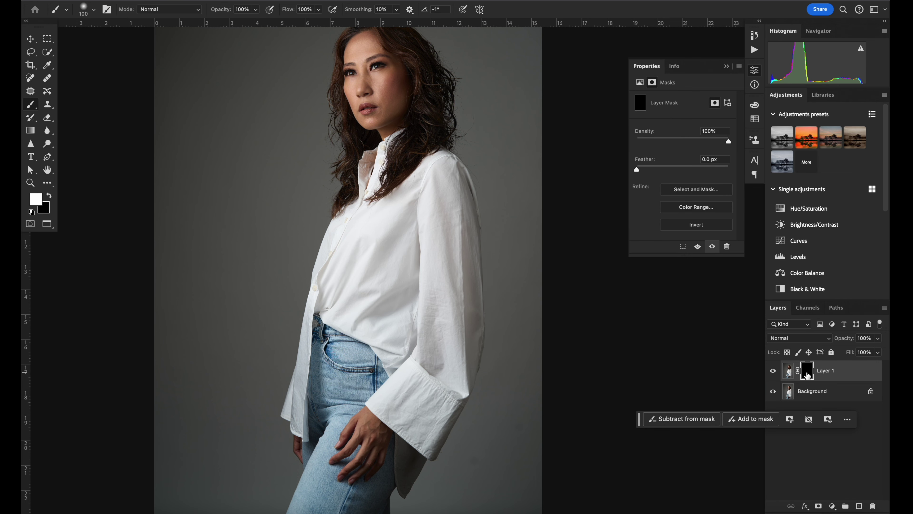
pyautogui.press('x')
pyautogui.hotkey('ctrl', 'i')
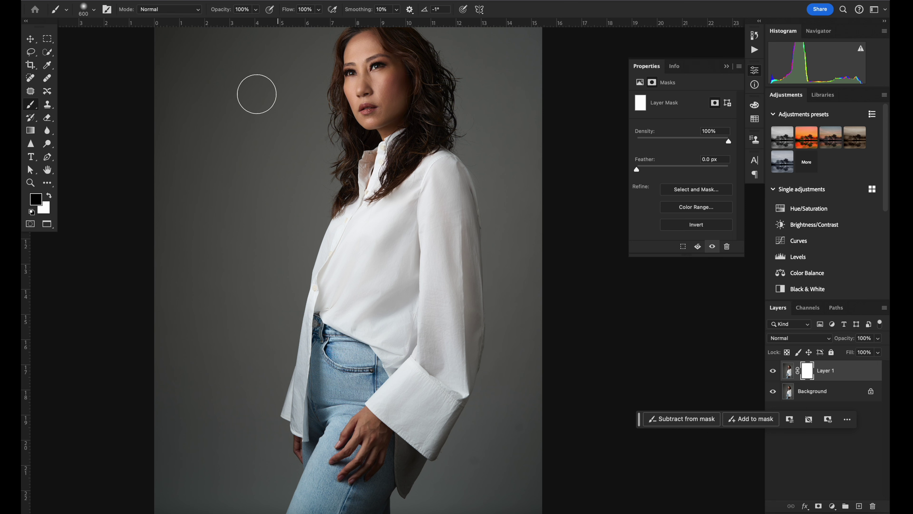
# Paint black on the mask over the shirt front with a size 600 brush at 46% opacity
pyautogui.click(255, 10)
pyautogui.moveTo(243, 22); pyautogui.dragTo(232, 24)
pyautogui.moveTo(338, 234)
pyautogui.mouseDown()
pyautogui.moveTo(359, 261)
pyautogui.moveTo(379, 252)
pyautogui.moveTo(343, 281)
pyautogui.moveTo(345, 292)
pyautogui.mouseUp()
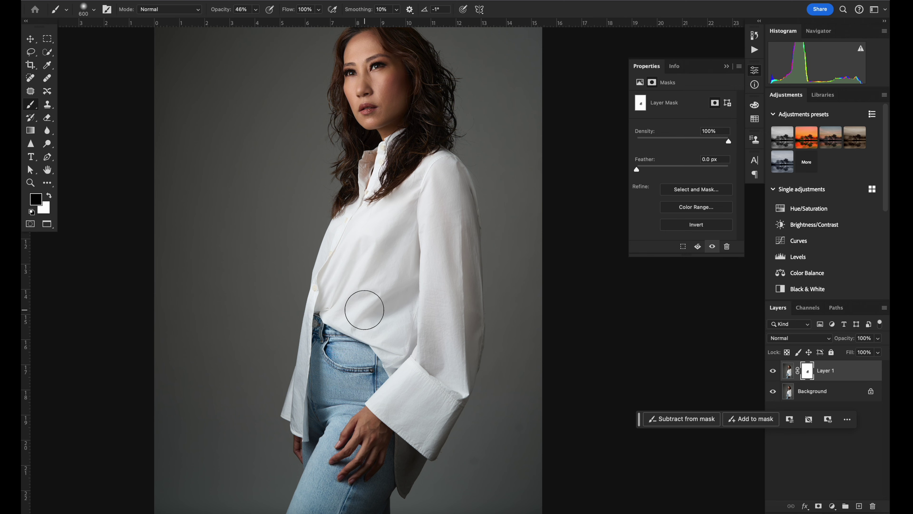
# Refine the Layer 1 mask over the shirt with a size 300 black brush at 46% opacity, then switch the foreground to white
pyautogui.hotkey('ctrl', '+')
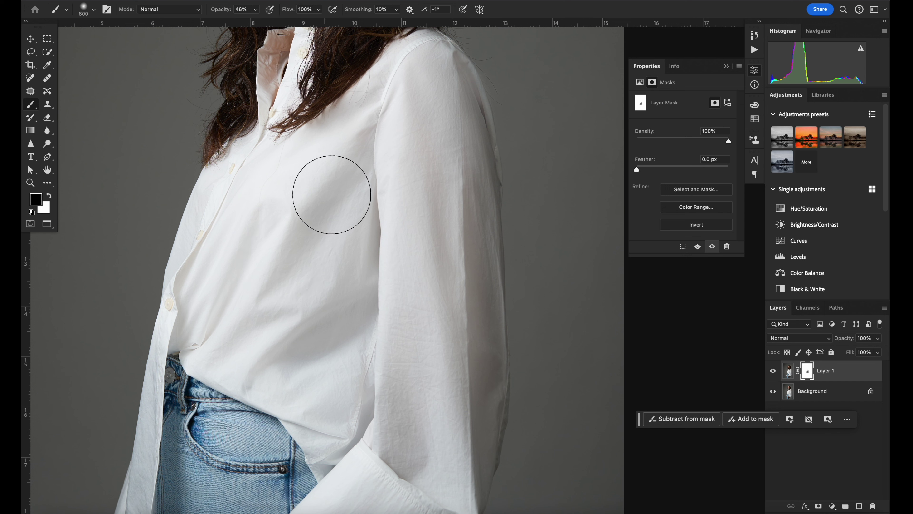
pyautogui.press('[')
pyautogui.press('[')
pyautogui.press('[')
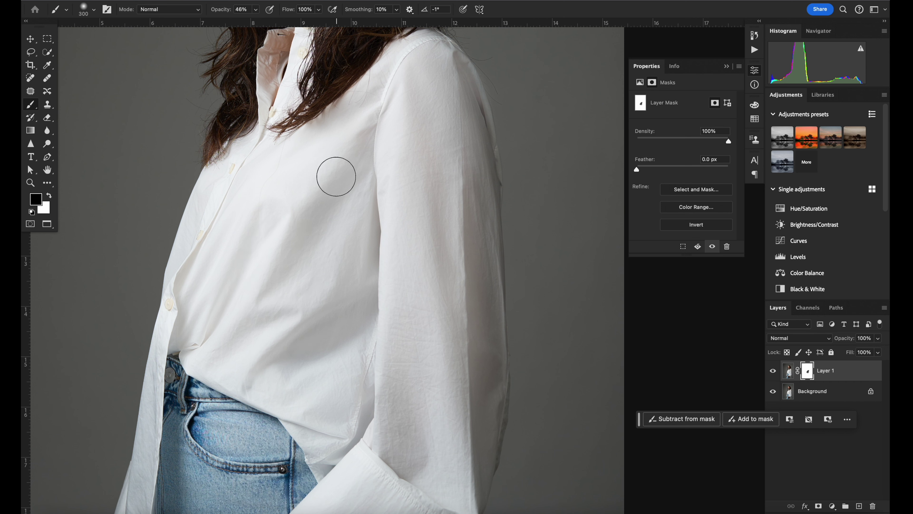
pyautogui.scroll(-5, 189, 332)
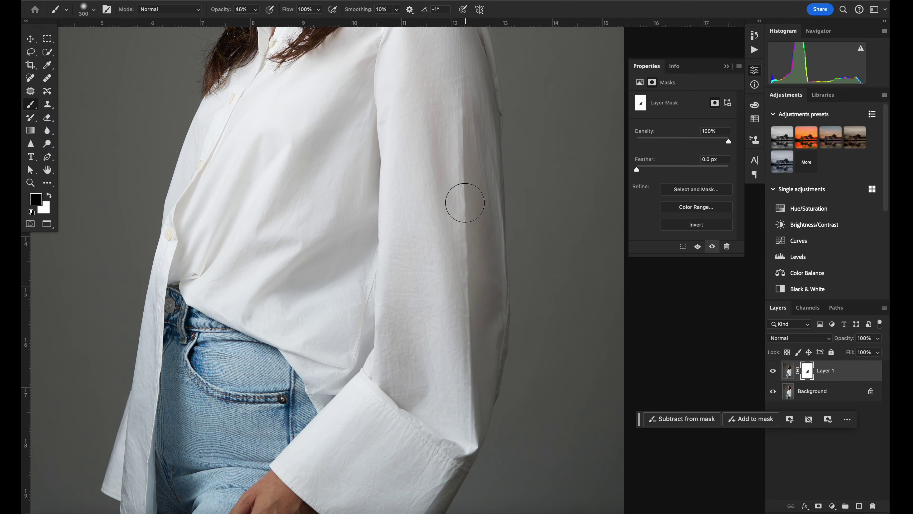
pyautogui.scroll(-2, 446, 316)
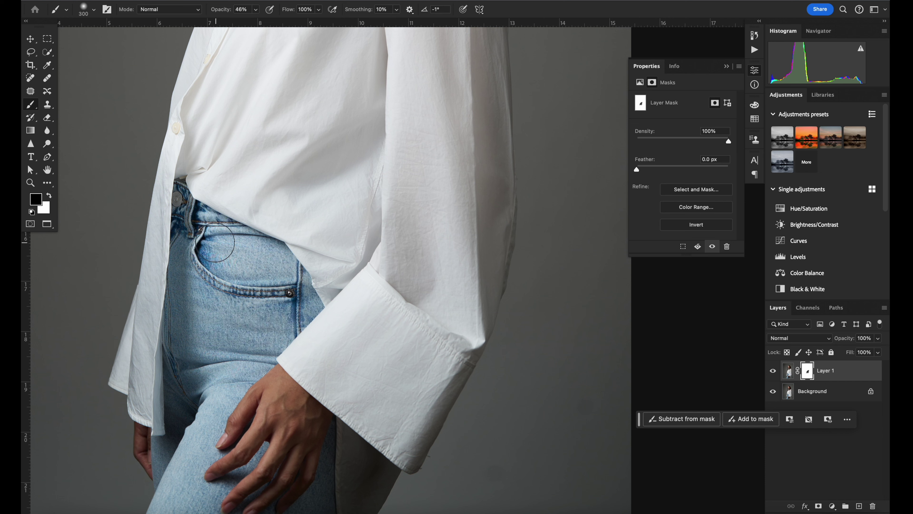
pyautogui.press('x')
pyautogui.scroll(5, 241, 309)
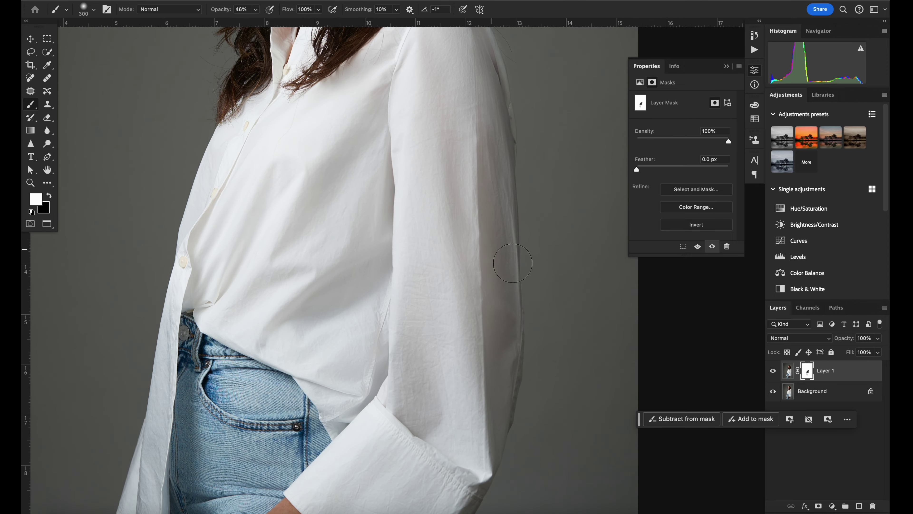
# Compare the shirt front and sleeve with Layer 1 hidden and shown
pyautogui.click(772, 370)
pyautogui.click(772, 371)
pyautogui.click(773, 370)
pyautogui.click(773, 371)
# Touch up the Layer 1 mask over the shirt front, reducing the brush to size 100 at 46% opacity
pyautogui.press('x')
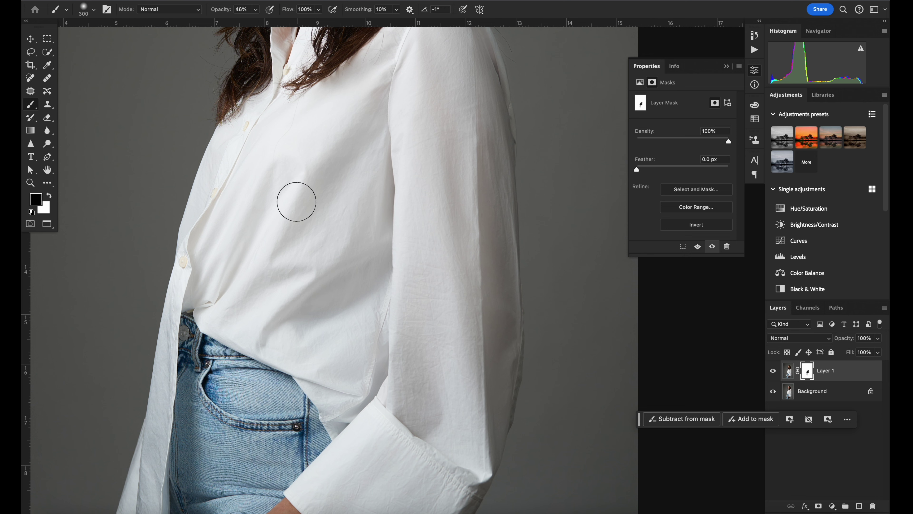
pyautogui.press('[')
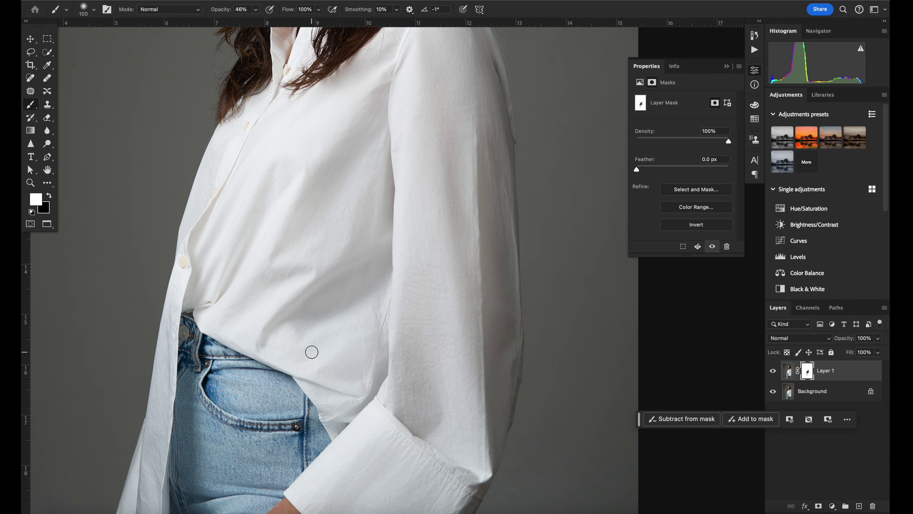
# Compare the whole portrait with Layer 1 hidden and shown
pyautogui.press('super+minus')
pyautogui.press('super+minus')
pyautogui.press('super+minus')
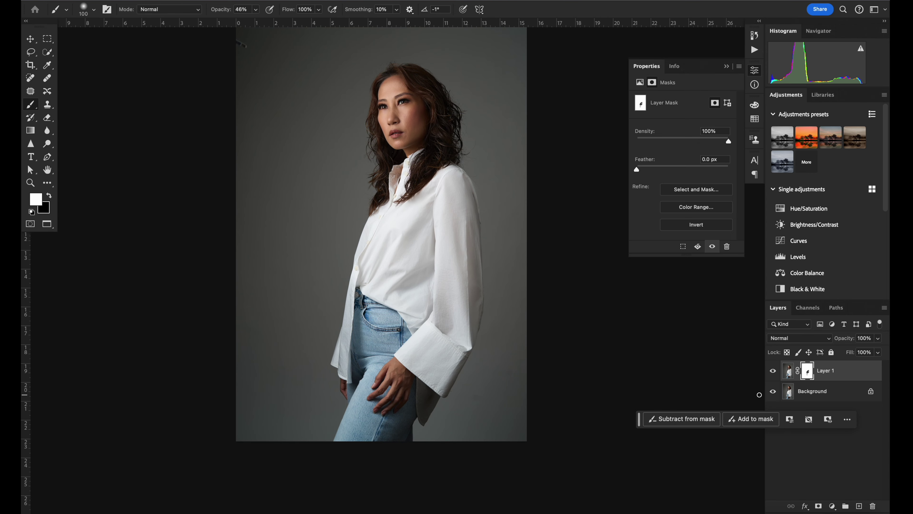
pyautogui.click(773, 371)
pyautogui.click(773, 371)
pyautogui.click(774, 371)
pyautogui.click(774, 372)
pyautogui.click(774, 371)
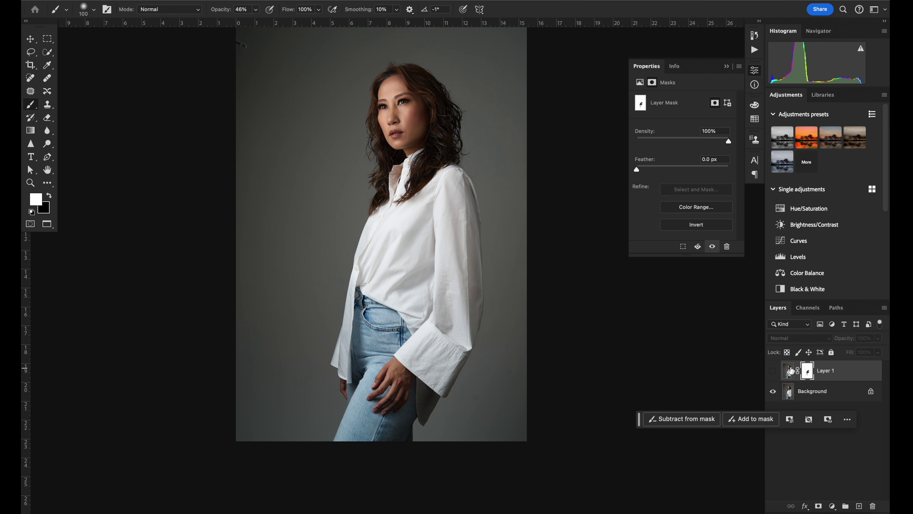
pyautogui.click(773, 371)
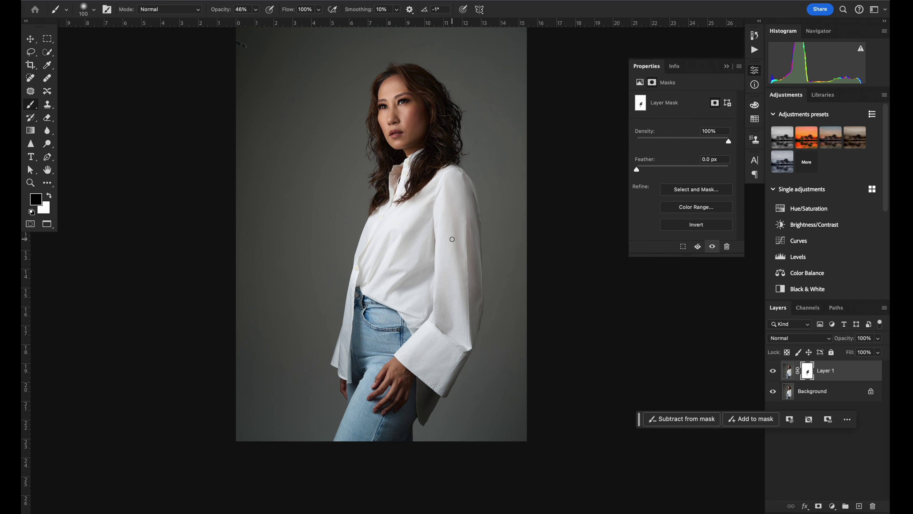
# Paint black on the Layer 1 mask over the sleeve with a size 300 brush at 46% opacity
pyautogui.press(']')
pyautogui.press(']')
pyautogui.press('super+plus')
pyautogui.press('super+plus')
pyautogui.press('super+plus')
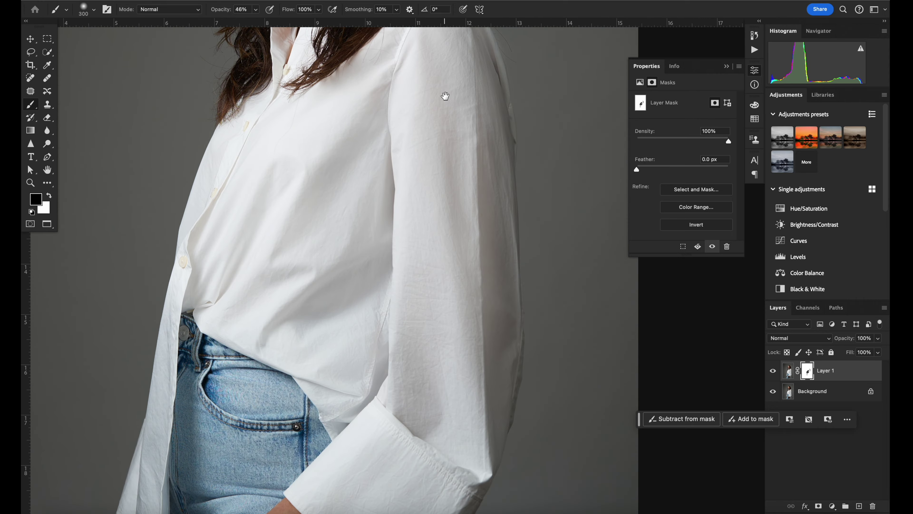
pyautogui.moveTo(445, 80); pyautogui.dragTo(423, 180)
# Compare the shoulder and upper sleeve with Layer 1 hidden and shown
pyautogui.click(772, 370)
pyautogui.click(772, 371)
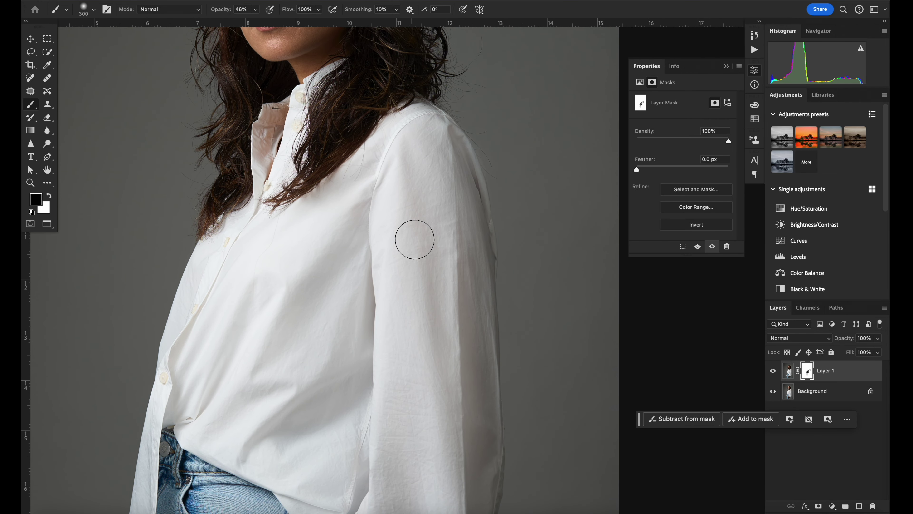
pyautogui.click(772, 371)
pyautogui.click(772, 371)
pyautogui.click(772, 371)
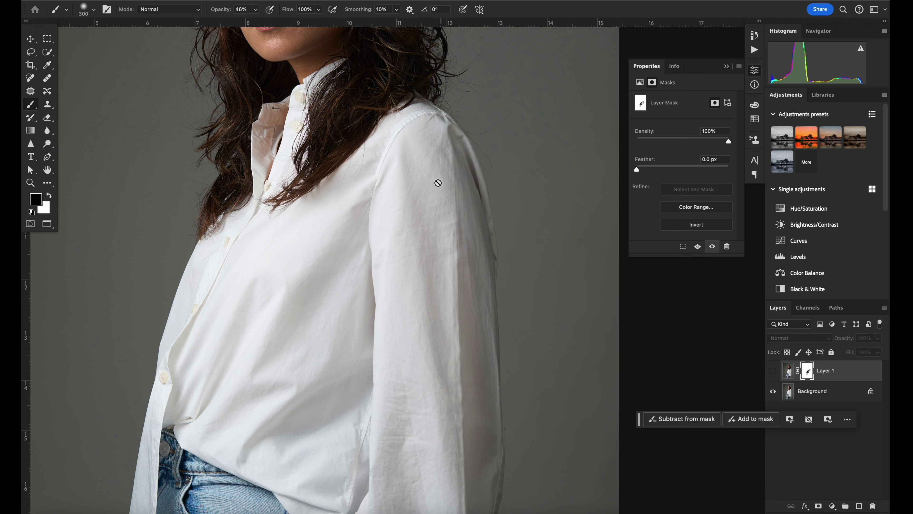
pyautogui.click(773, 371)
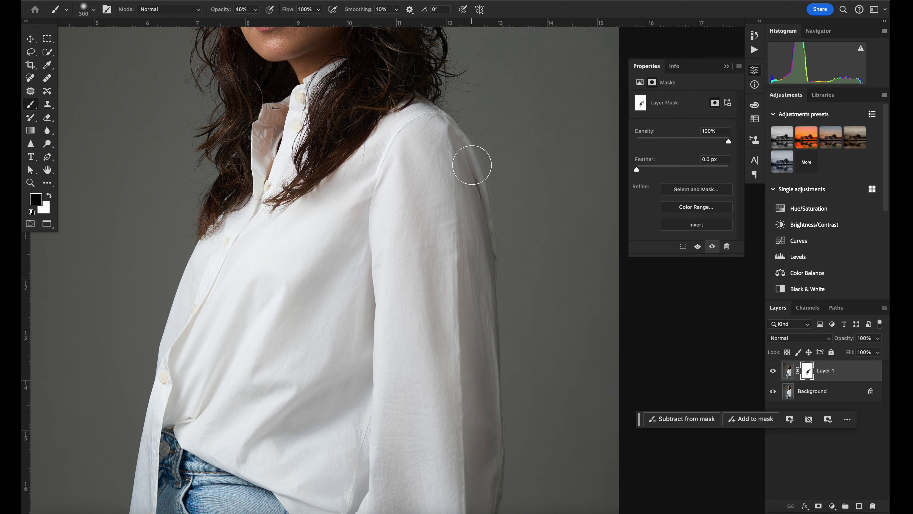
# Compare the lower sleeve and cuff repeatedly with Layer 1 hidden and shown
pyautogui.scroll(-5, 513, 258)
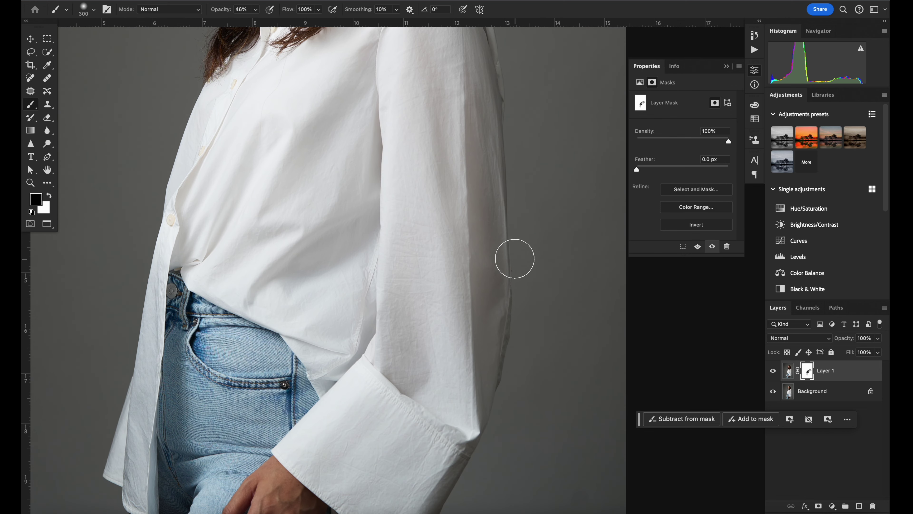
pyautogui.click(772, 371)
pyautogui.click(773, 372)
pyautogui.click(772, 371)
pyautogui.click(772, 371)
pyautogui.click(772, 372)
pyautogui.click(772, 372)
pyautogui.click(772, 371)
pyautogui.click(772, 371)
pyautogui.click(772, 371)
pyautogui.click(772, 371)
# Paint black on the Layer 1 mask along the cuff's upper edge with a size 200 brush at 46% opacity
pyautogui.press('[')
pyautogui.press('[')
pyautogui.moveTo(378, 378)
pyautogui.mouseDown()
pyautogui.moveTo(444, 442)
pyautogui.moveTo(431, 427)
pyautogui.mouseUp()
pyautogui.scroll(-4, 357, 500)
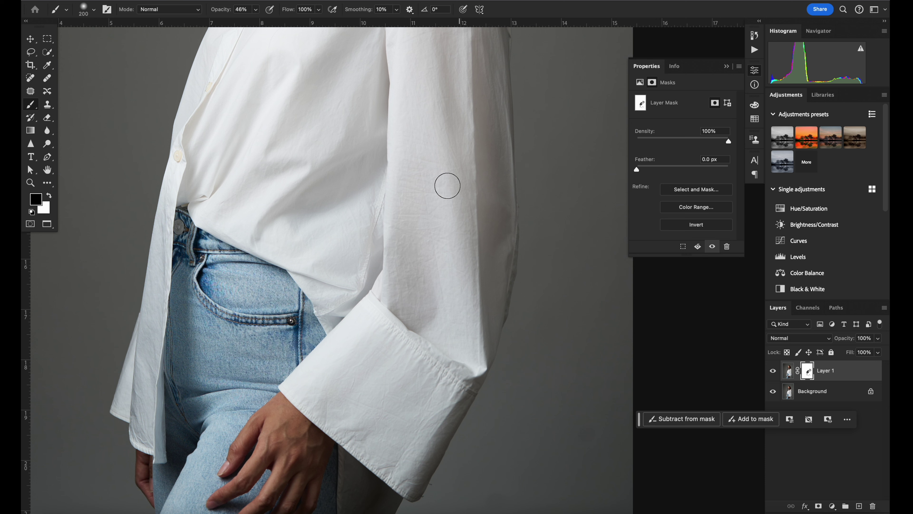
# Duplicate the Background layer and merge the masked Layer 1 down into the copy
pyautogui.click(821, 396)
pyautogui.press('super+j')
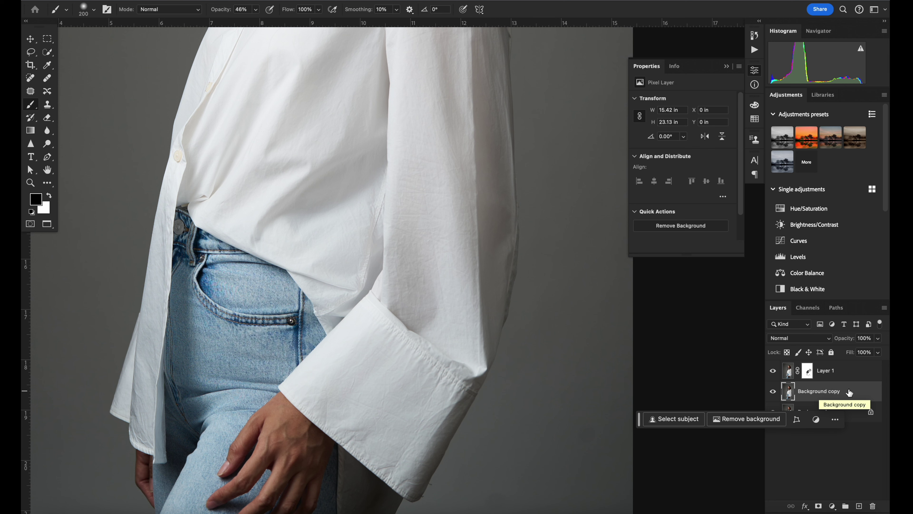
pyautogui.keyDown('shift'); pyautogui.click(849, 374); pyautogui.keyUp('shift')
pyautogui.press('super+e')
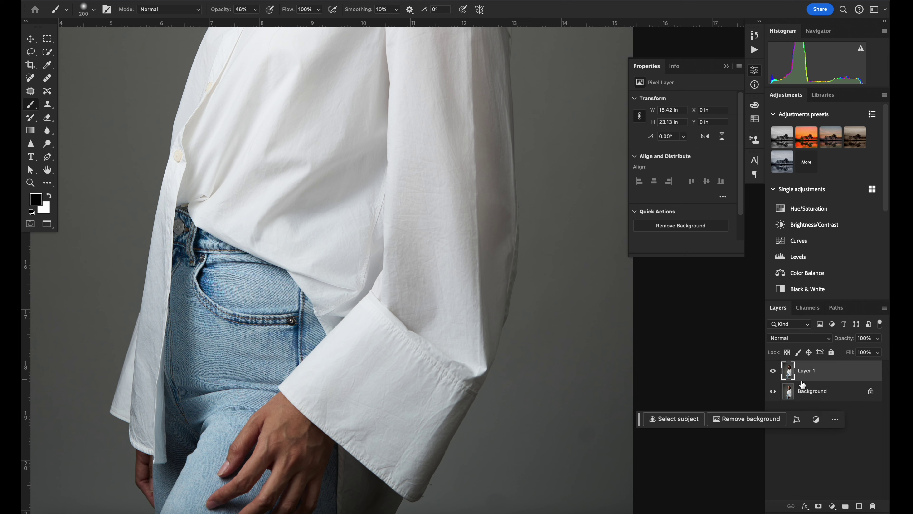
# Compare the sleeve, cuff and jeans with the merged Layer 1 hidden and shown
pyautogui.click(773, 371)
pyautogui.click(772, 372)
pyautogui.click(773, 371)
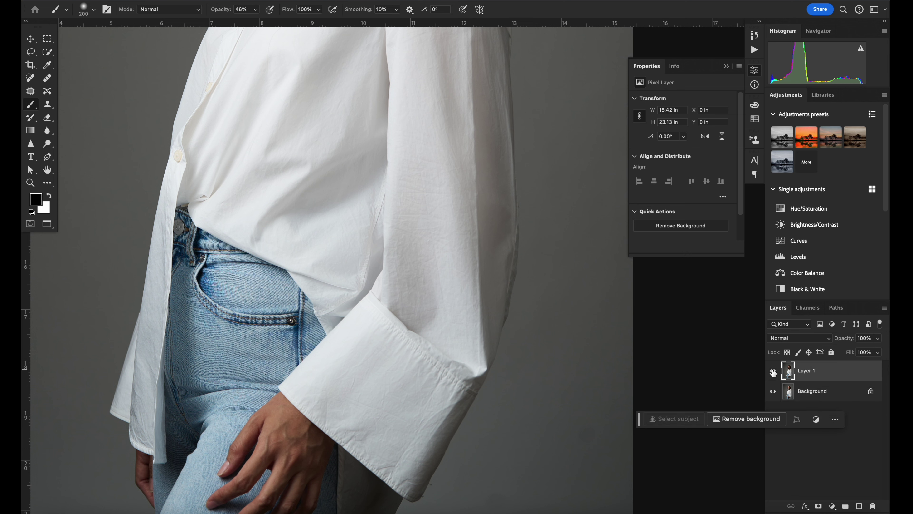